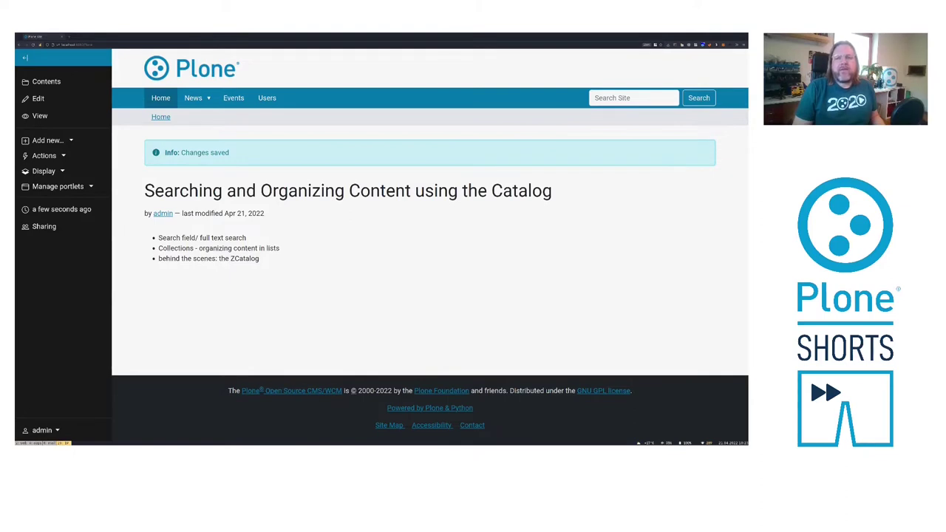
Search the site for "Anta" and open the full search results page.
left_click(645, 100)
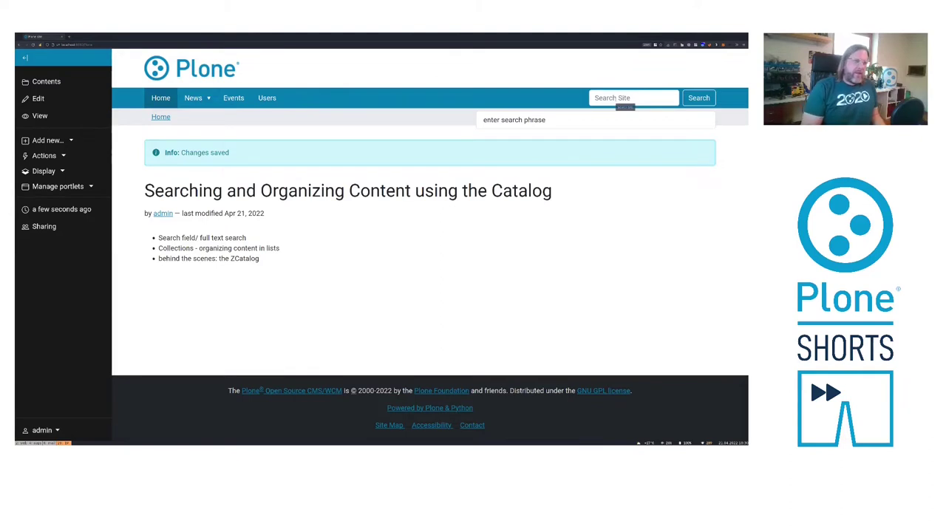
type("An")
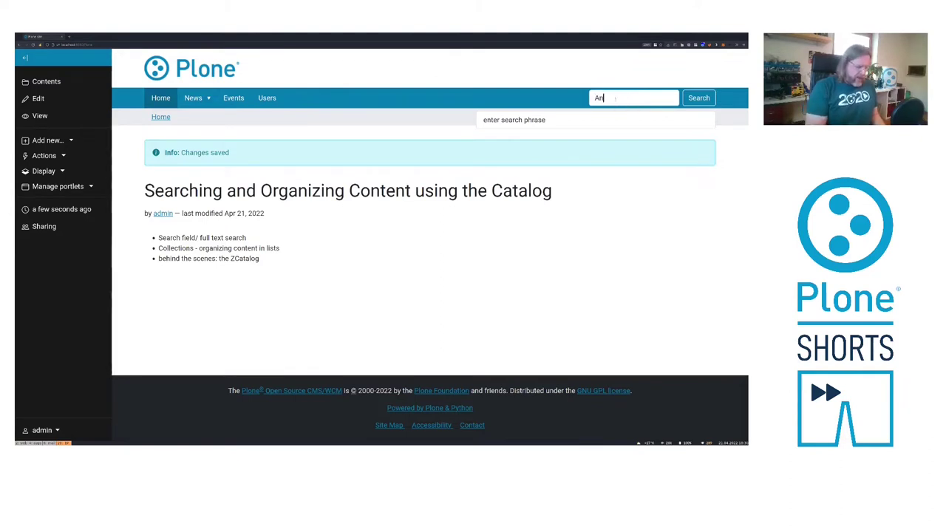
type("ta")
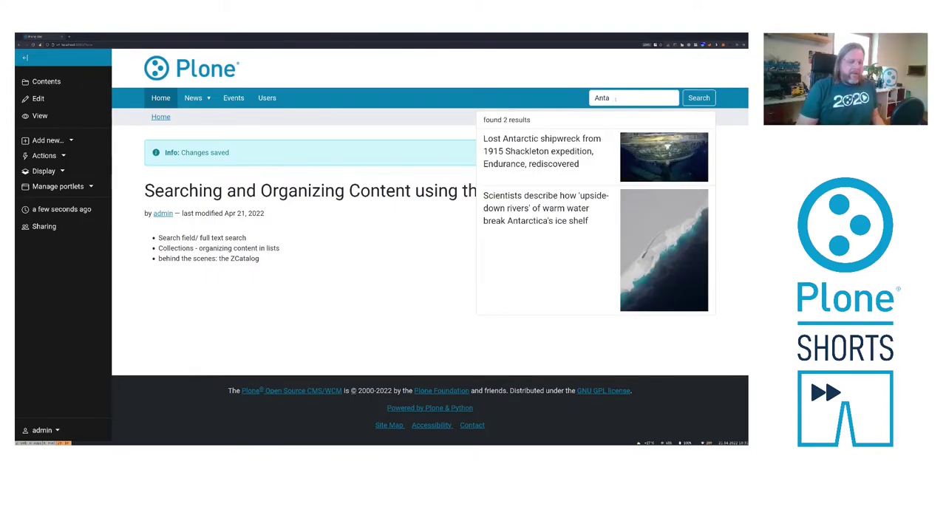
key("Return")
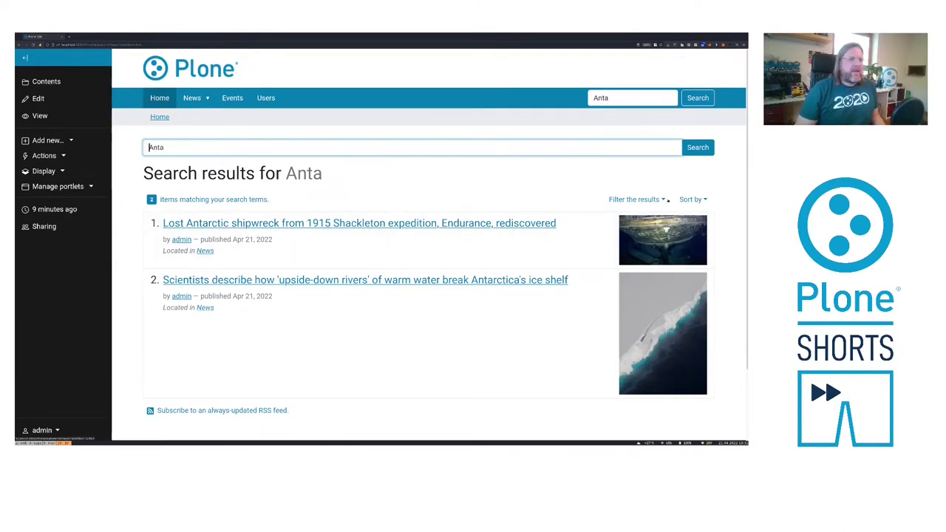
Check the filter options for the search results and sort the results alphabetically.
left_click(661, 200)
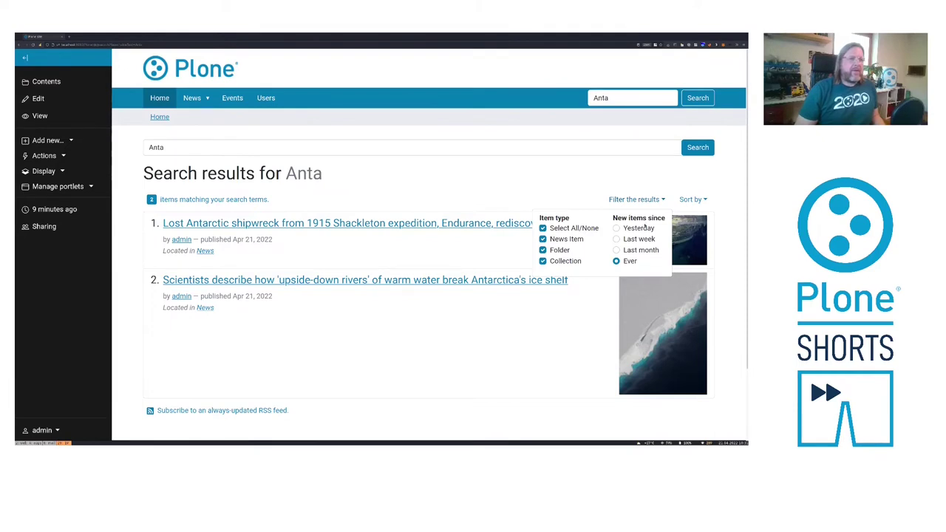
left_click(704, 200)
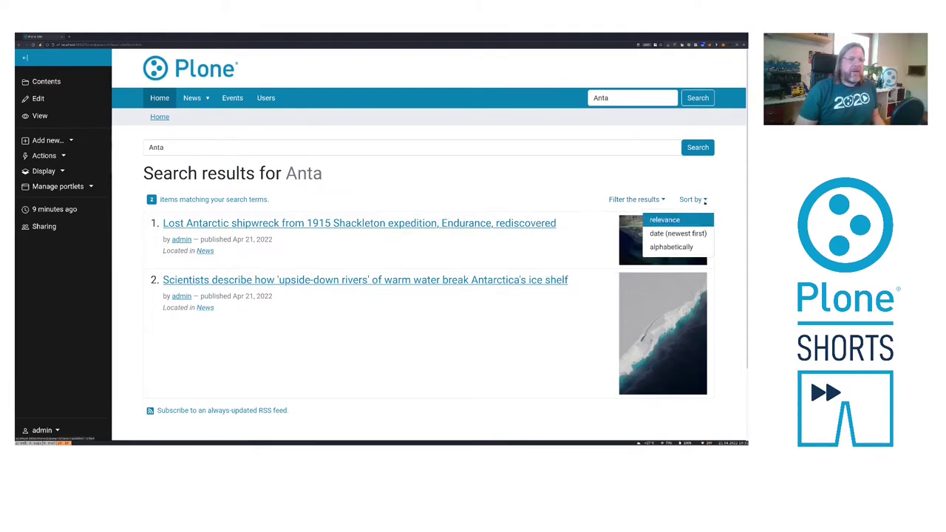
left_click(669, 247)
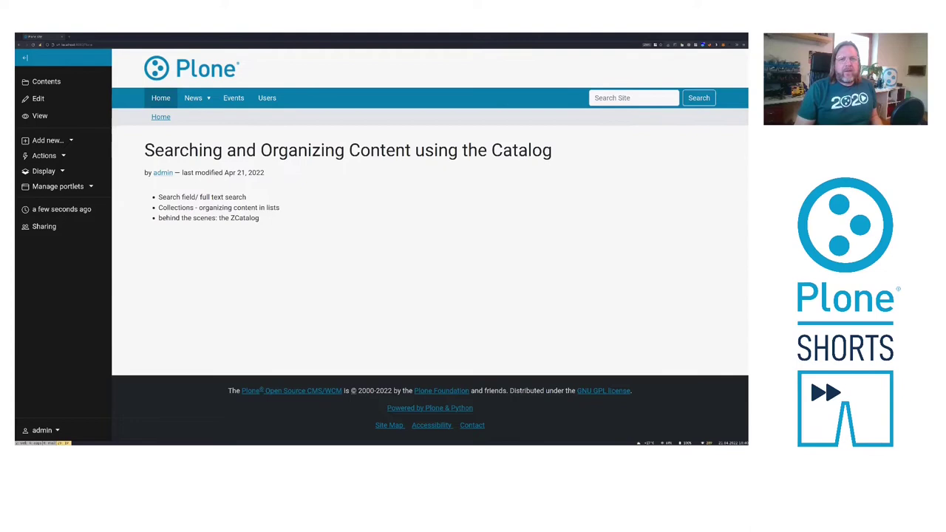
Start a new collection on the home page and title it "News List".
left_click(47, 140)
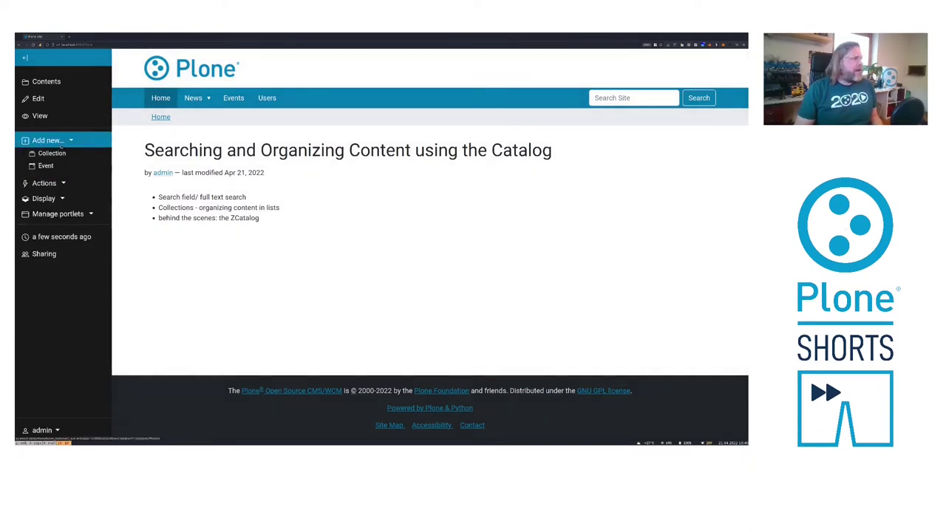
left_click(52, 153)
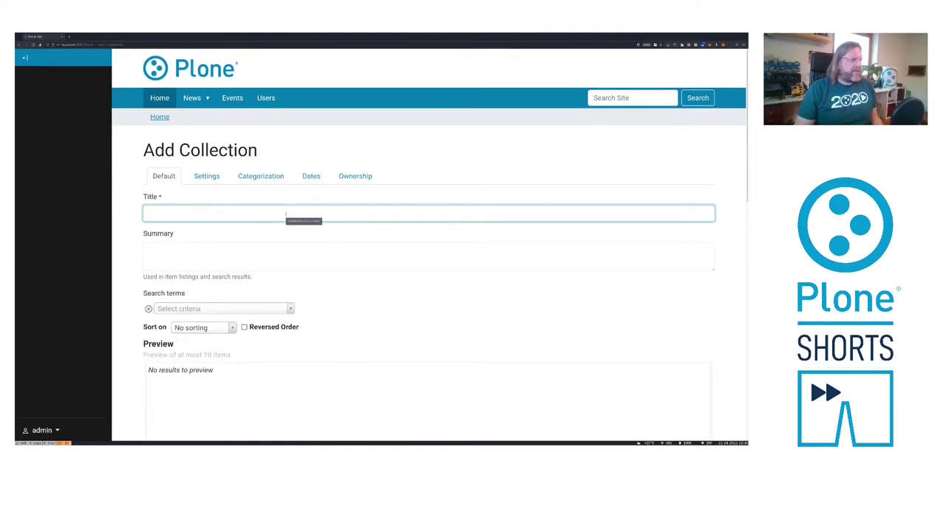
type("Ness")
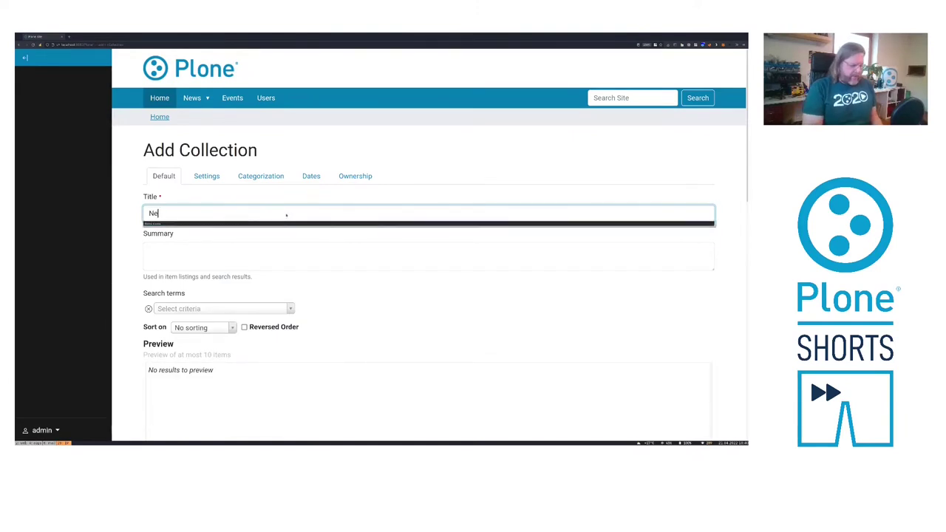
key("BackSpace")
key("BackSpace")
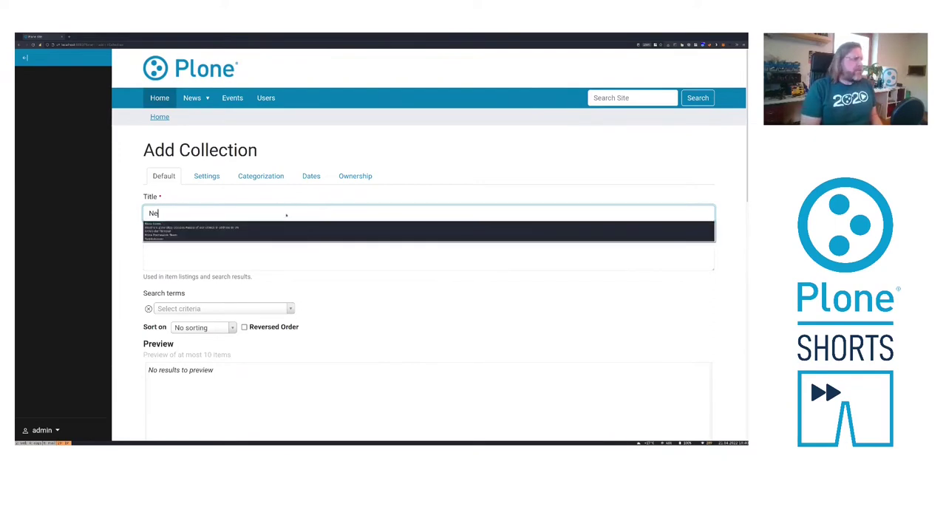
type("ws List")
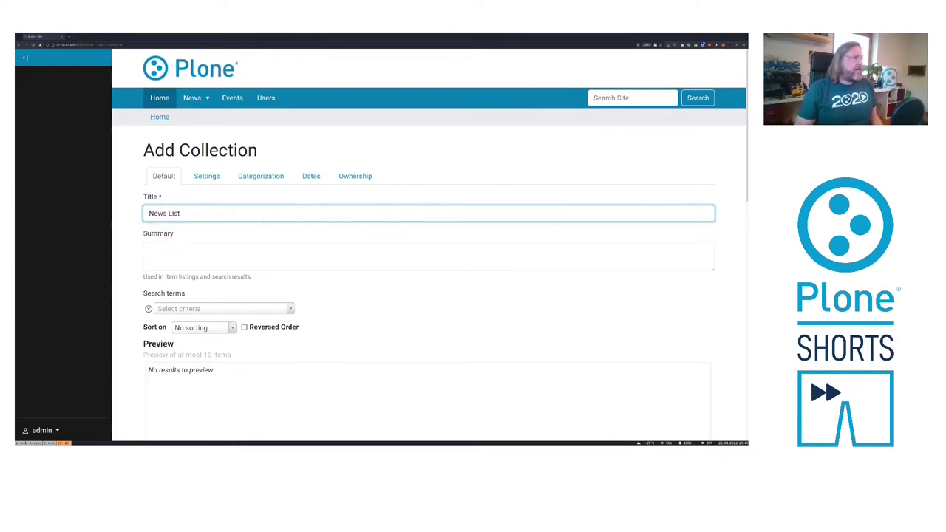
Add Type as the first search criterion of the collection.
scroll(260, 224, "down", 3)
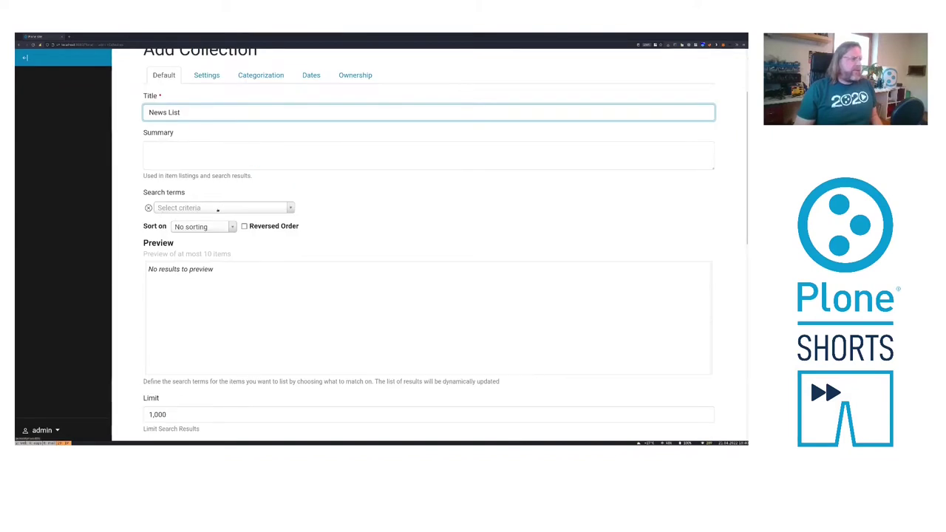
left_click(217, 210)
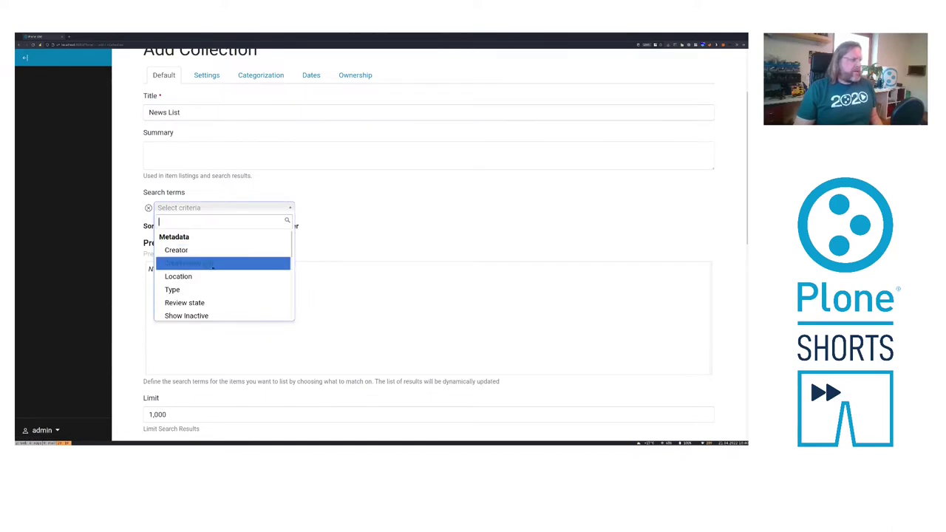
scroll(212, 268, "down", 2)
scroll(213, 268, "up", 2)
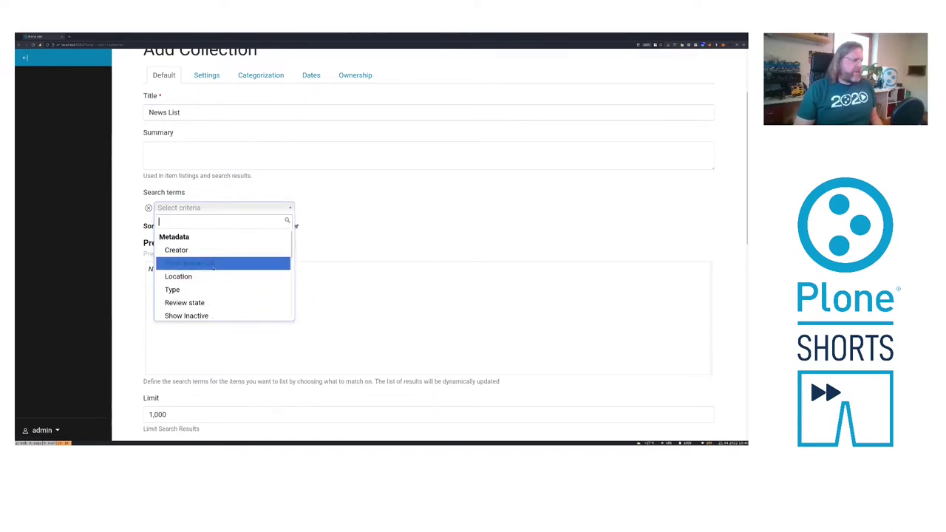
scroll(213, 267, "down", 2)
scroll(207, 259, "up", 2)
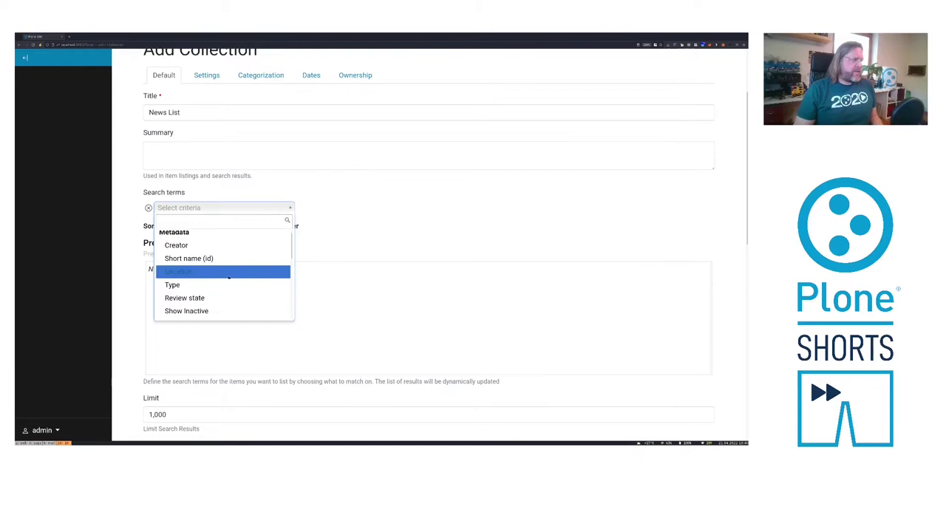
scroll(207, 259, "down", 2)
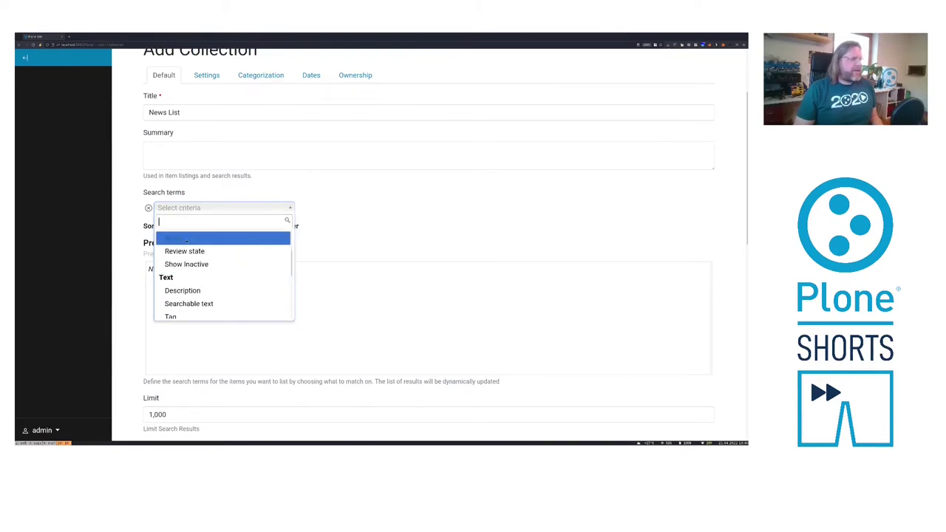
left_click(187, 239)
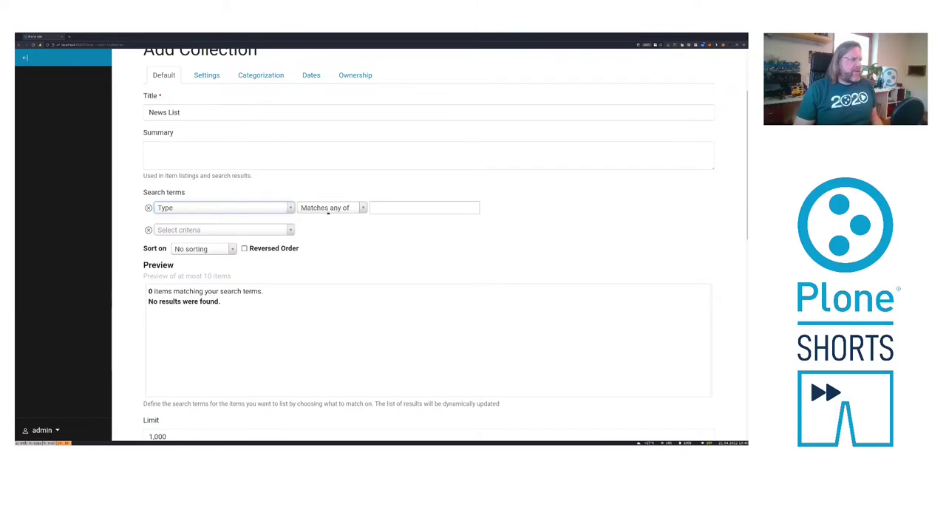
Set the Type criterion to match News Item.
left_click(329, 207)
left_click(381, 208)
left_click(381, 208)
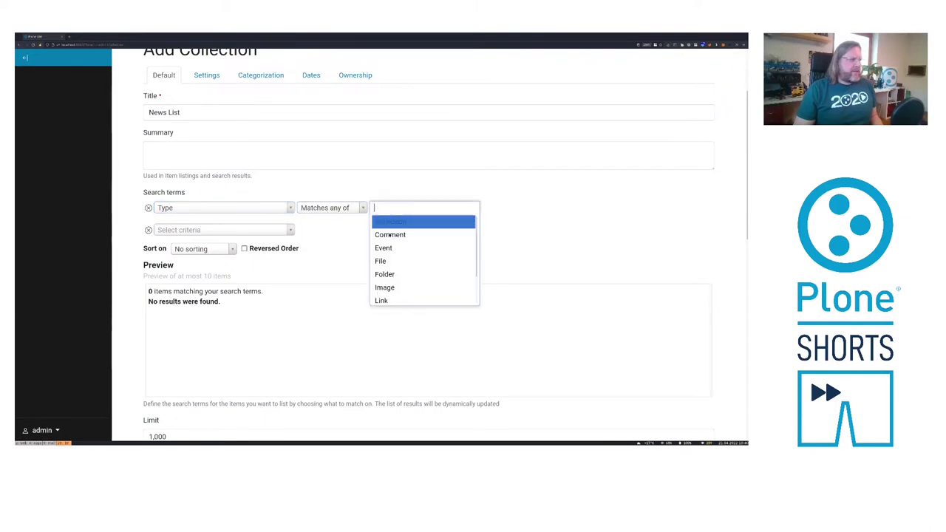
scroll(393, 276, "down", 1)
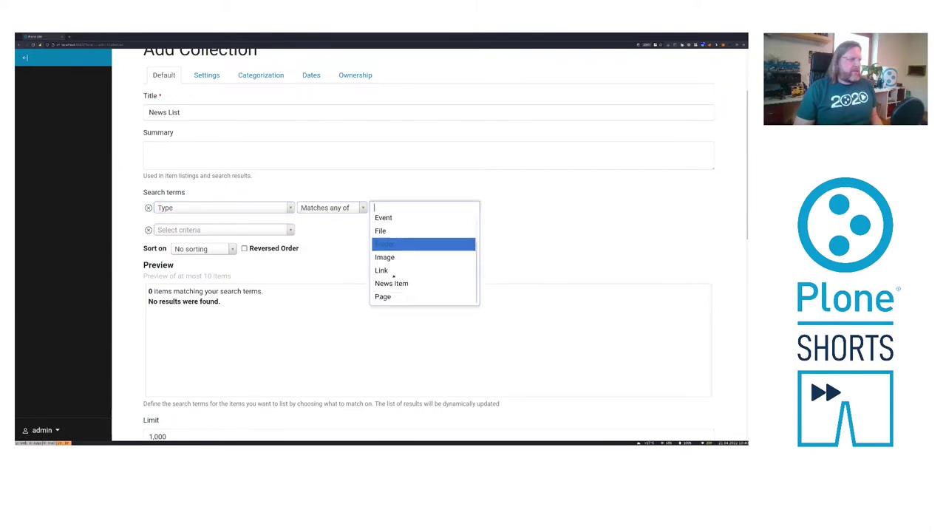
left_click(393, 283)
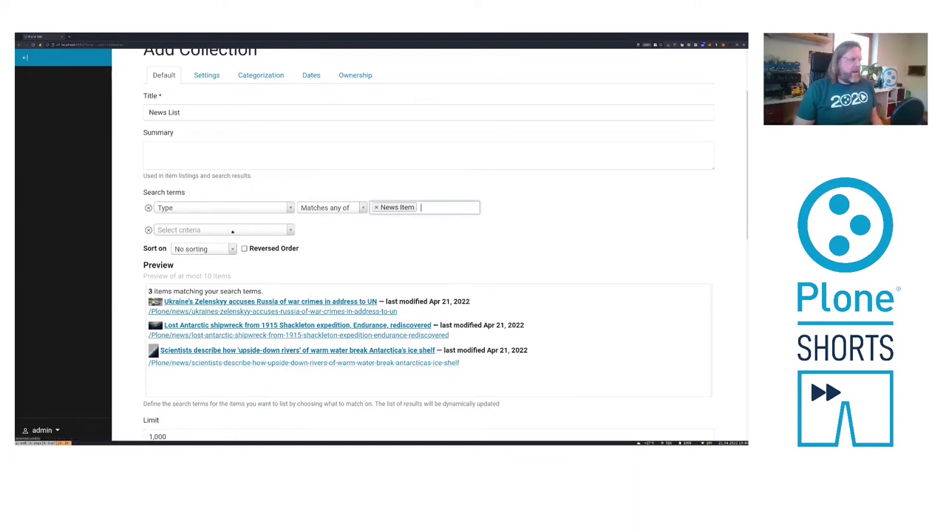
Examine the metadata, text and date criteria available for a second search term, without choosing one.
left_click(232, 230)
scroll(222, 300, "down", 3)
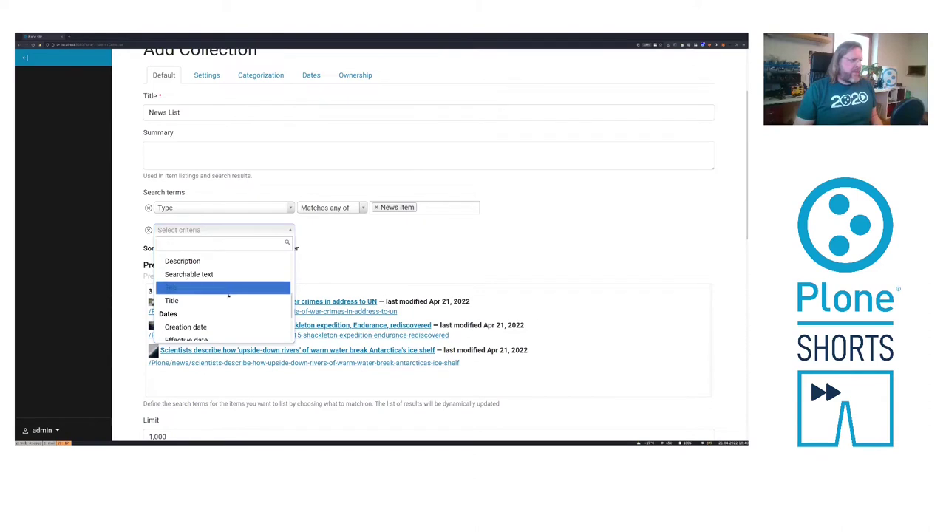
scroll(228, 299, "down", 2)
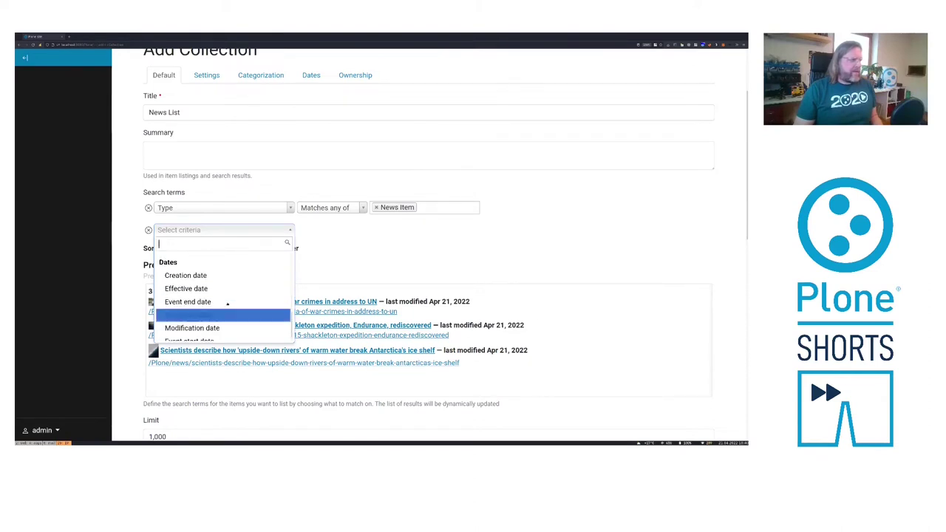
scroll(228, 305, "down", 1)
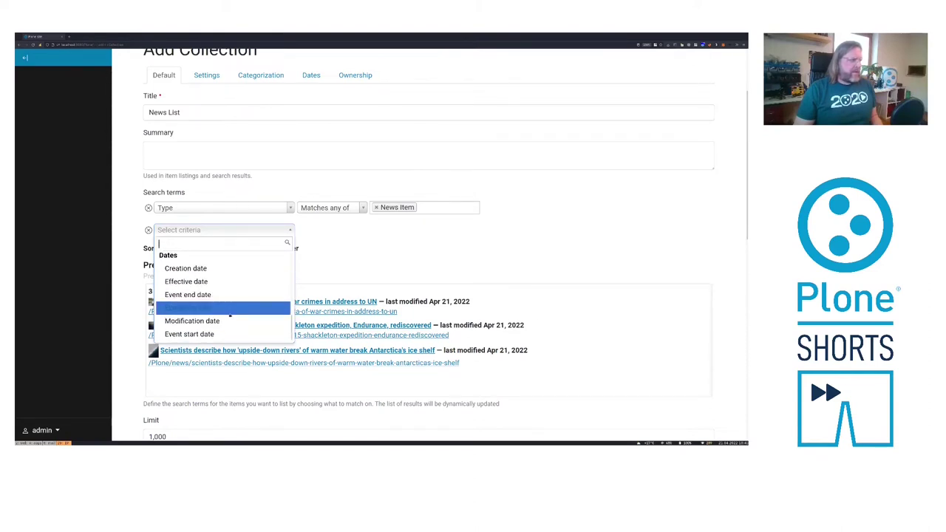
scroll(228, 318, "up", 3)
scroll(226, 325, "down", 1)
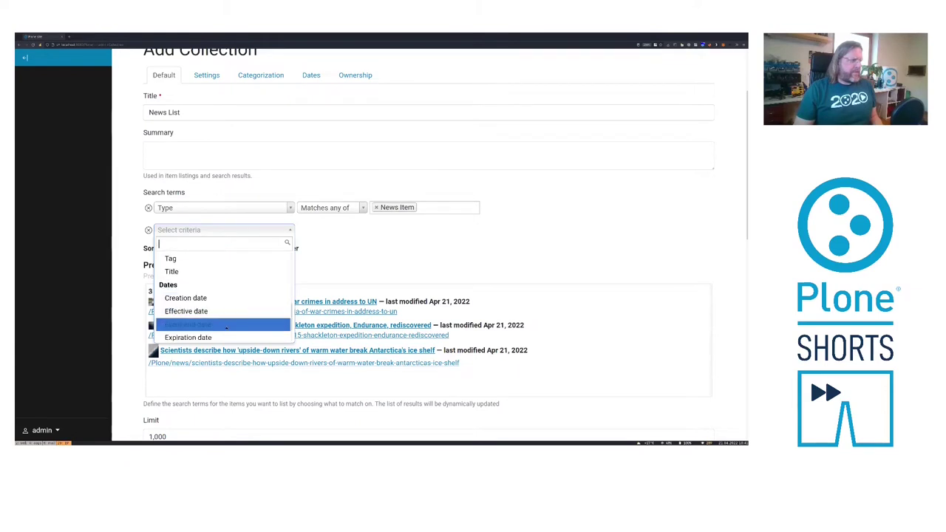
scroll(226, 327, "down", 1)
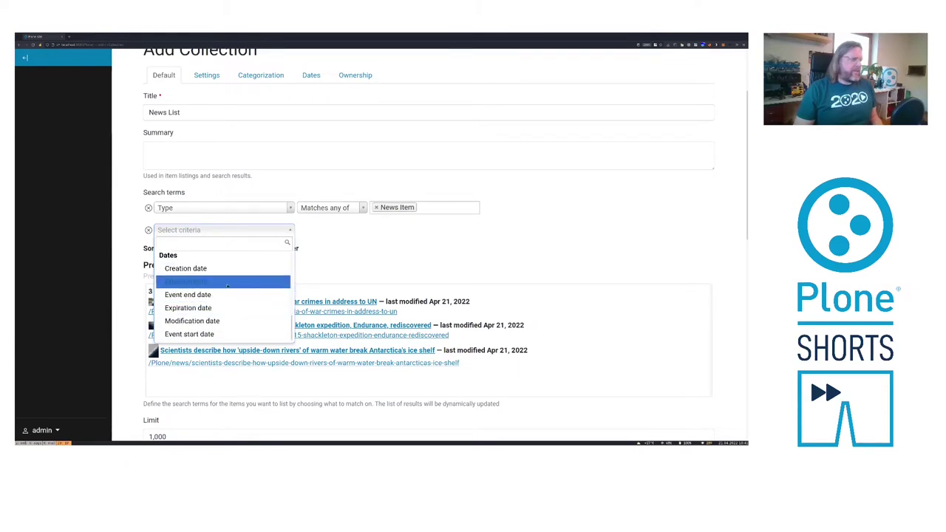
scroll(228, 286, "up", 5)
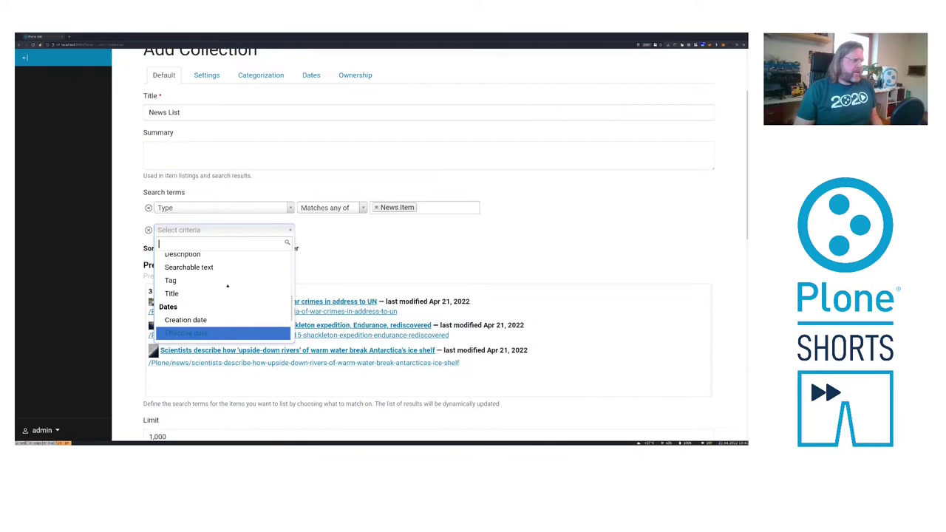
left_click(327, 263)
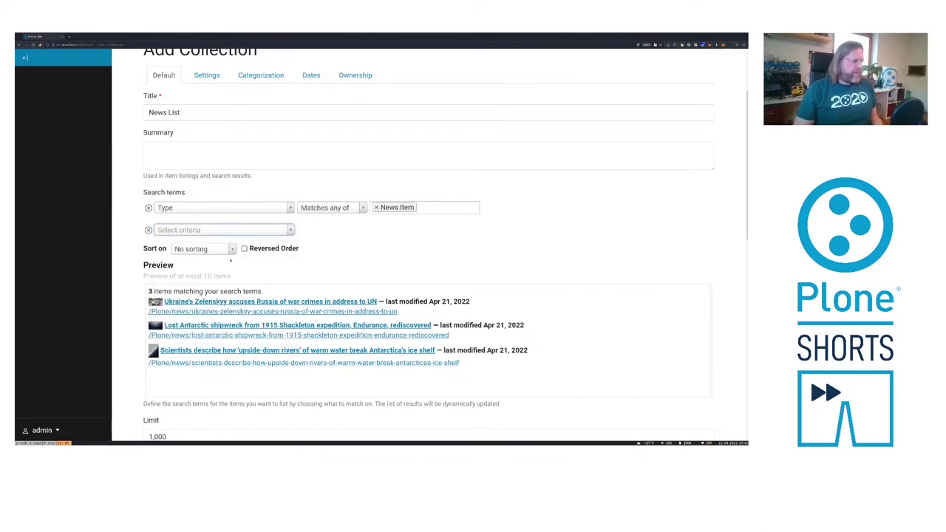
Sort the collection on Effective date in reversed order.
left_click(232, 249)
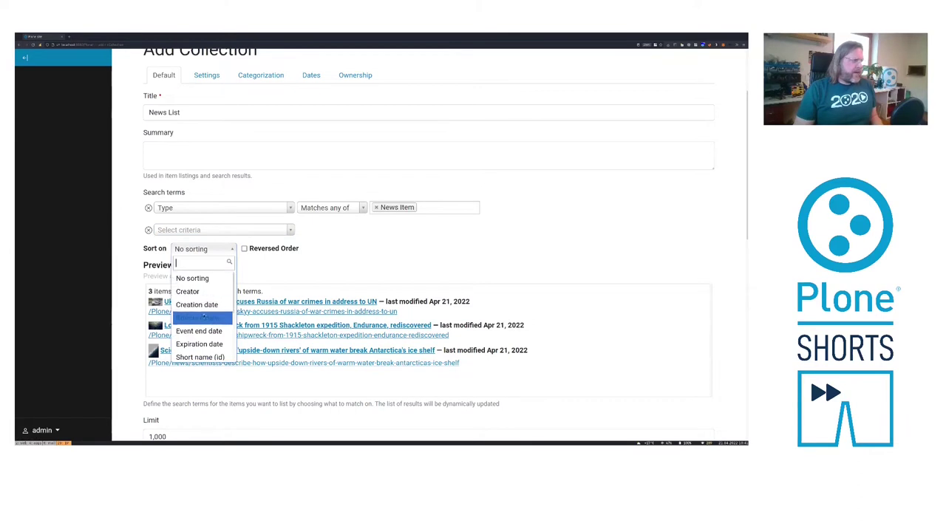
left_click(194, 315)
left_click(244, 249)
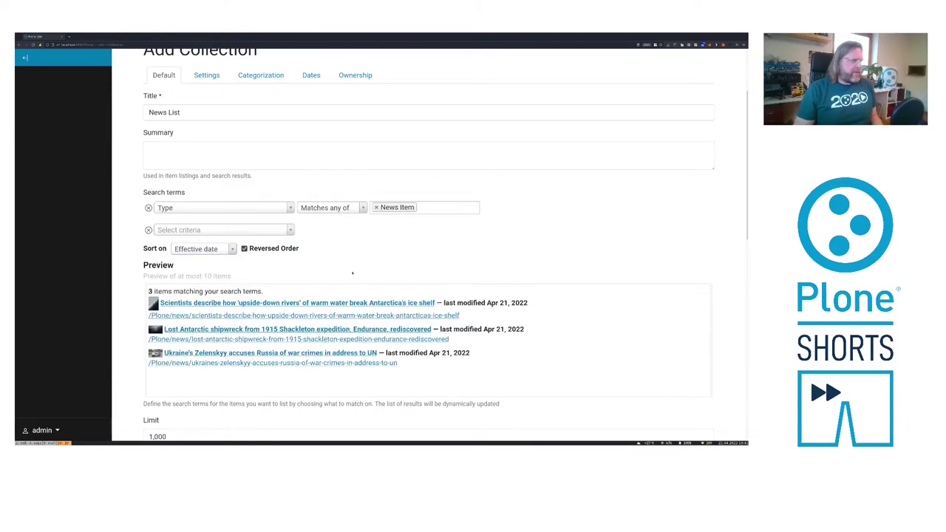
Add Publication date to the collection's table columns and save the collection.
scroll(353, 273, "down", 6)
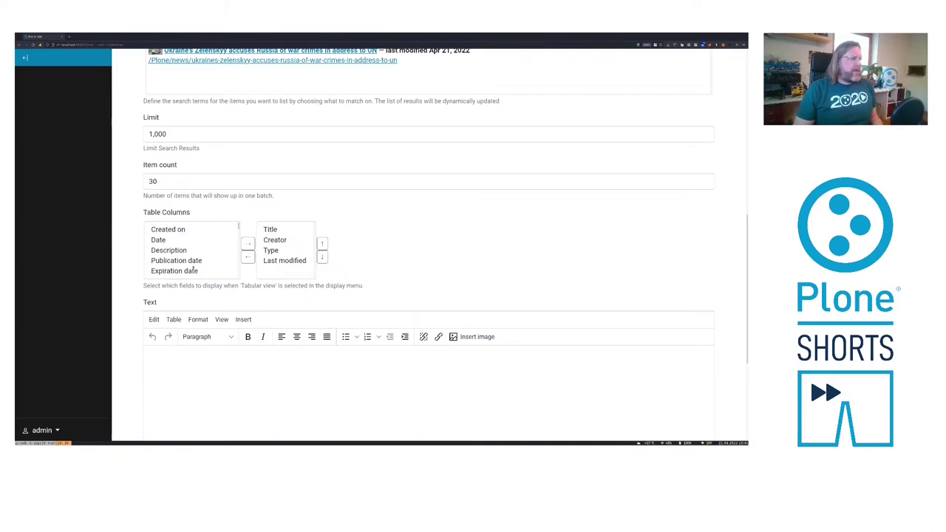
left_click(185, 261)
left_click(246, 245)
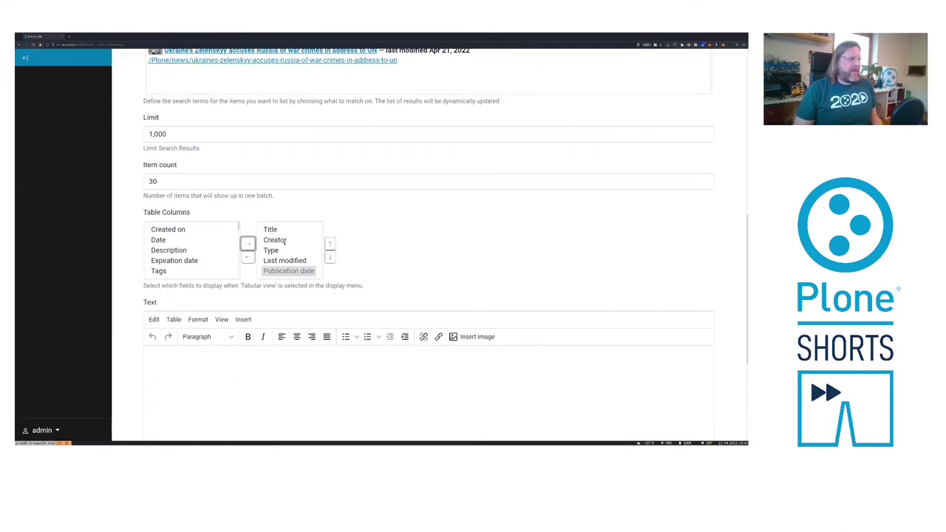
scroll(286, 240, "down", 5)
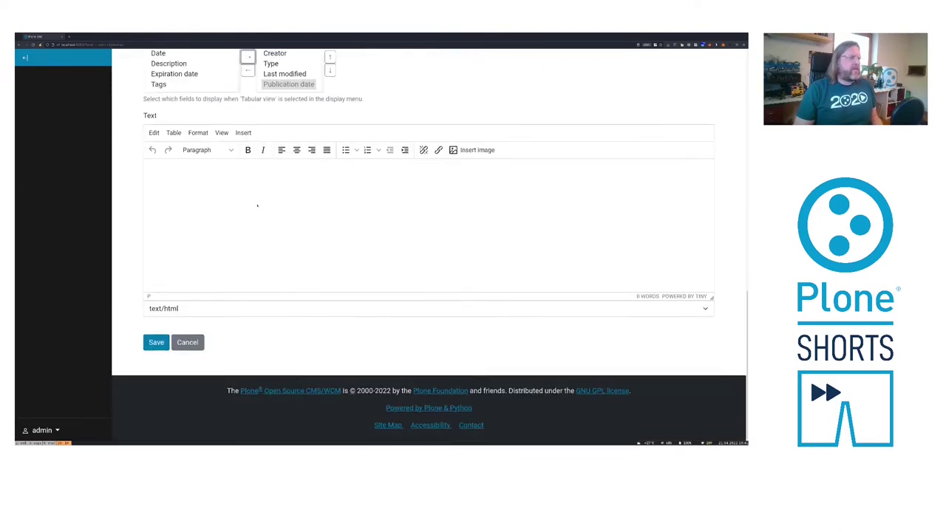
left_click(156, 342)
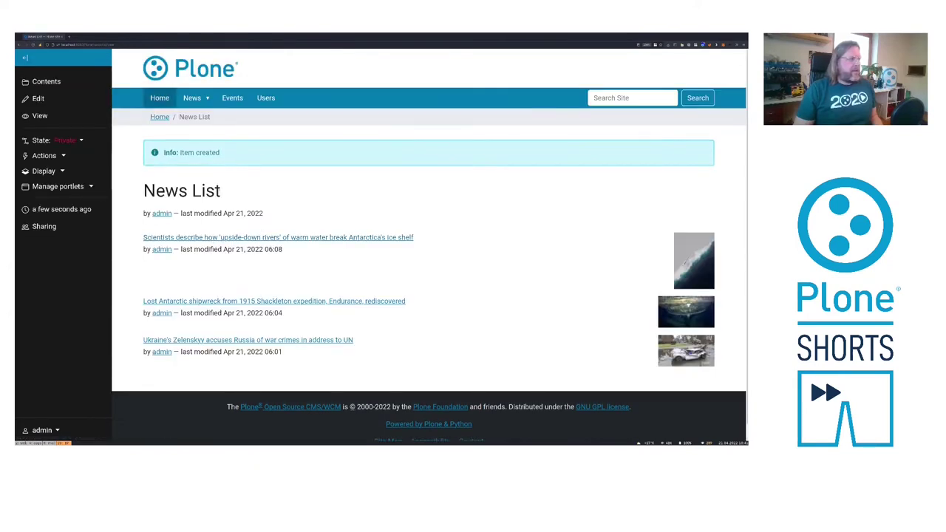
Set the News List collection's display to Tabular view.
left_click(63, 172)
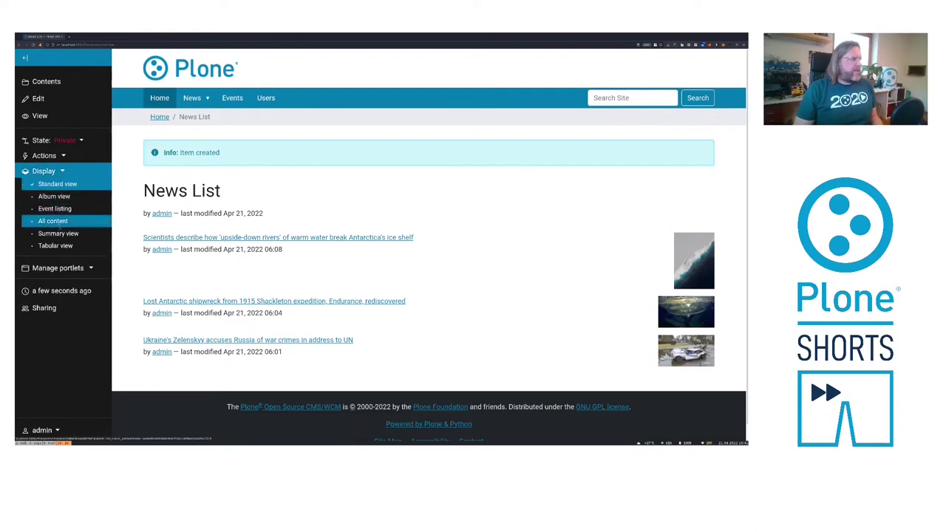
left_click(80, 247)
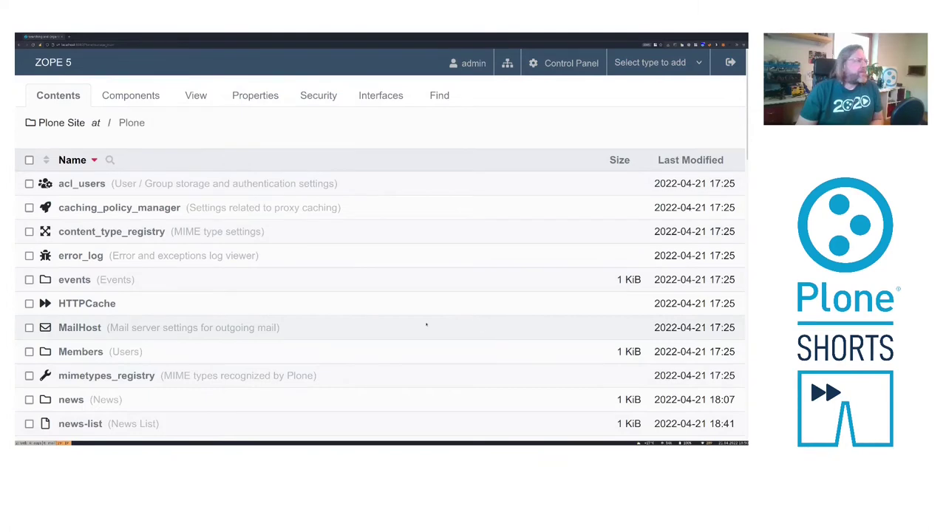
In the Zope management interface, open the Plone site's portal_catalog tool and show its list of cataloged objects.
scroll(196, 323, "down", 3)
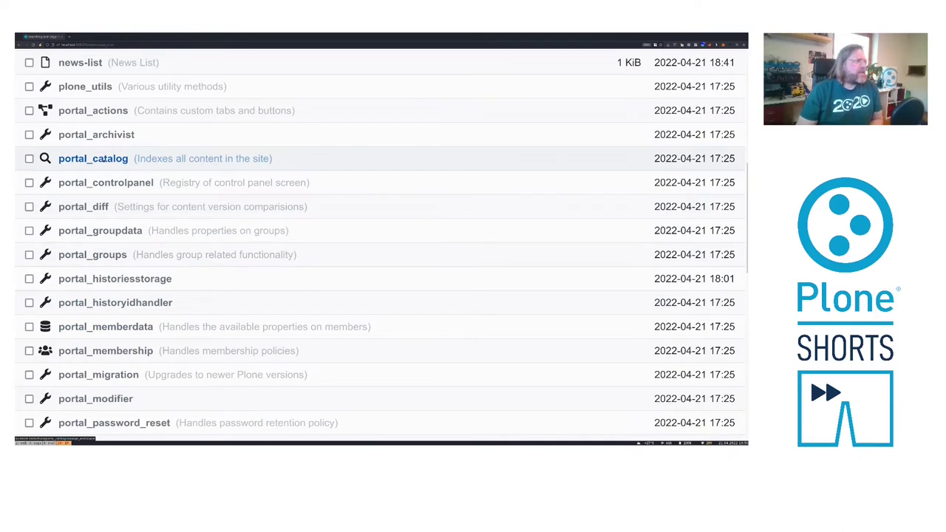
left_click(104, 159)
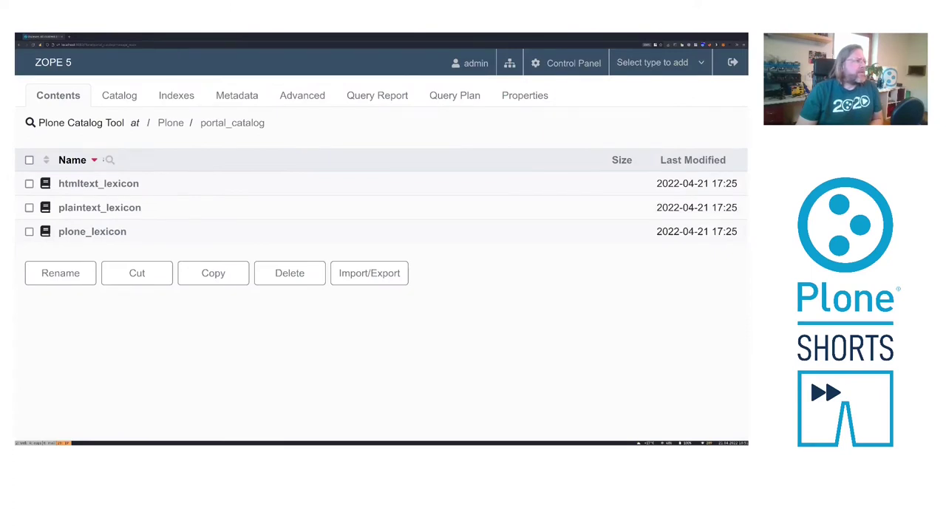
left_click(119, 96)
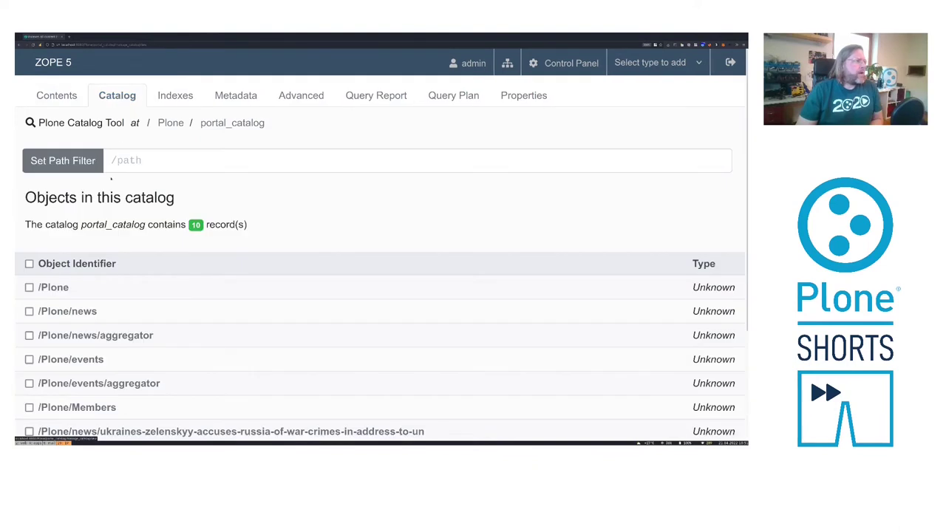
Open the catalog record of the lost Antarctic shipwreck news item and examine its metadata and SearchableText index contents.
scroll(224, 236, "down", 3)
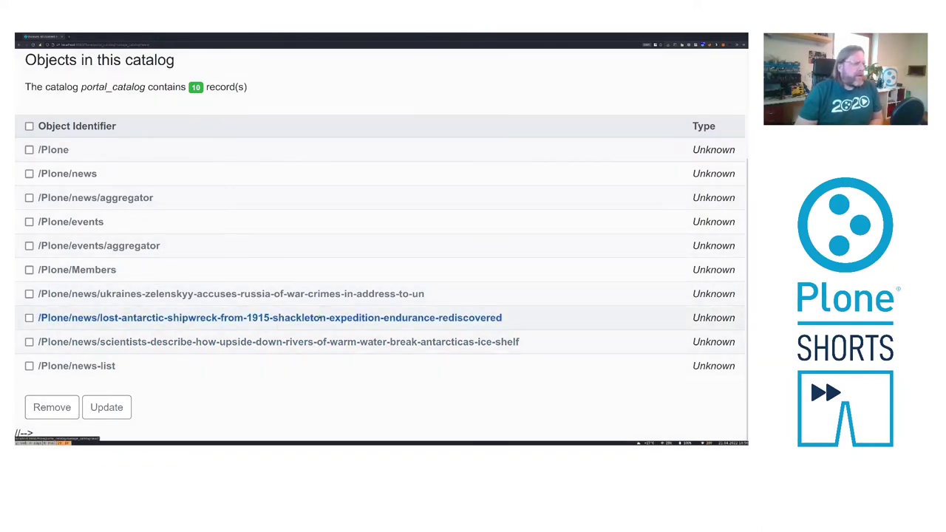
left_click(320, 318)
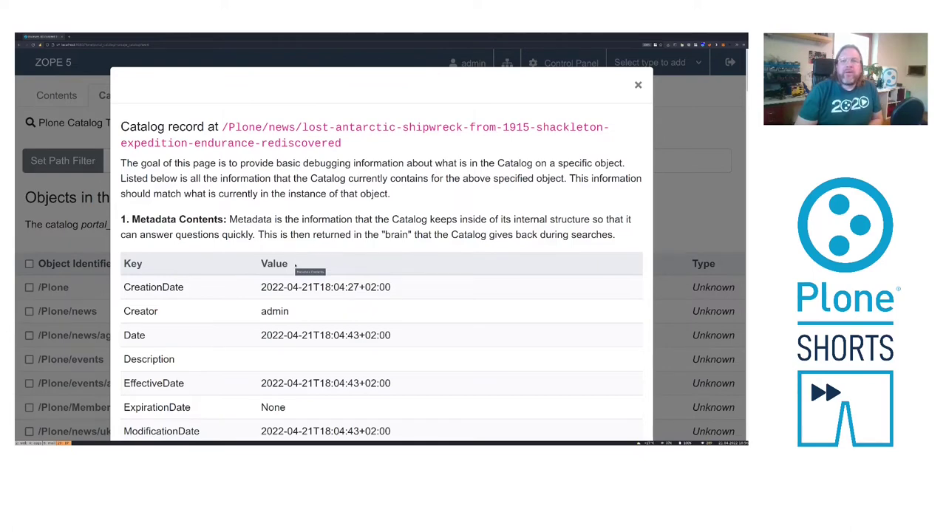
scroll(295, 265, "down", 20)
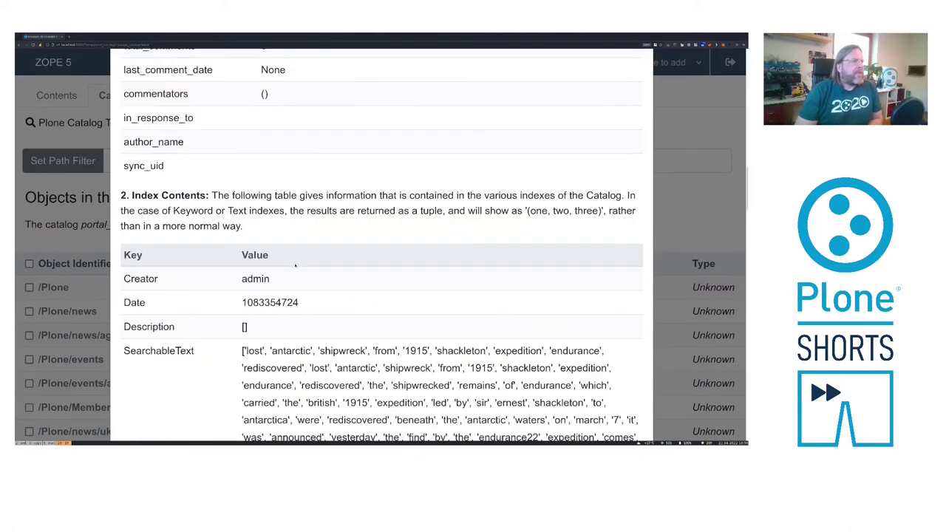
scroll(295, 265, "down", 2)
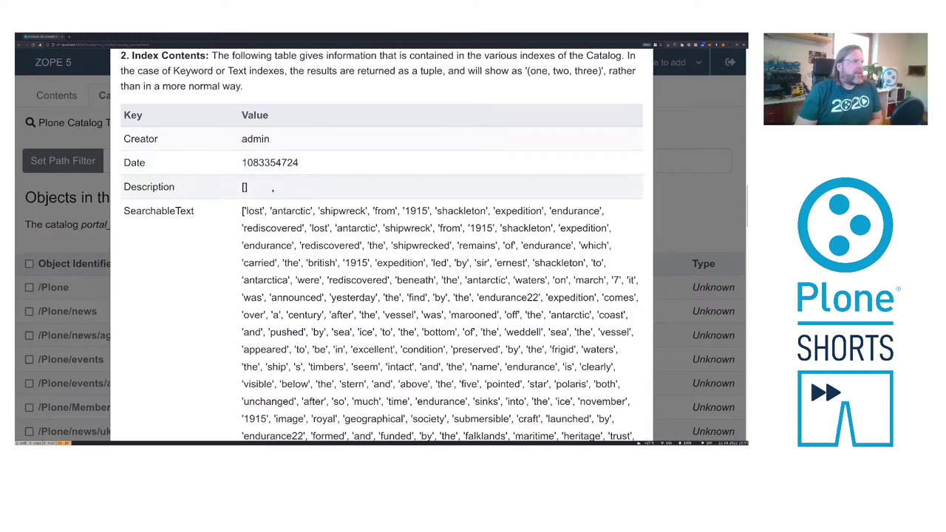
scroll(273, 189, "down", 2)
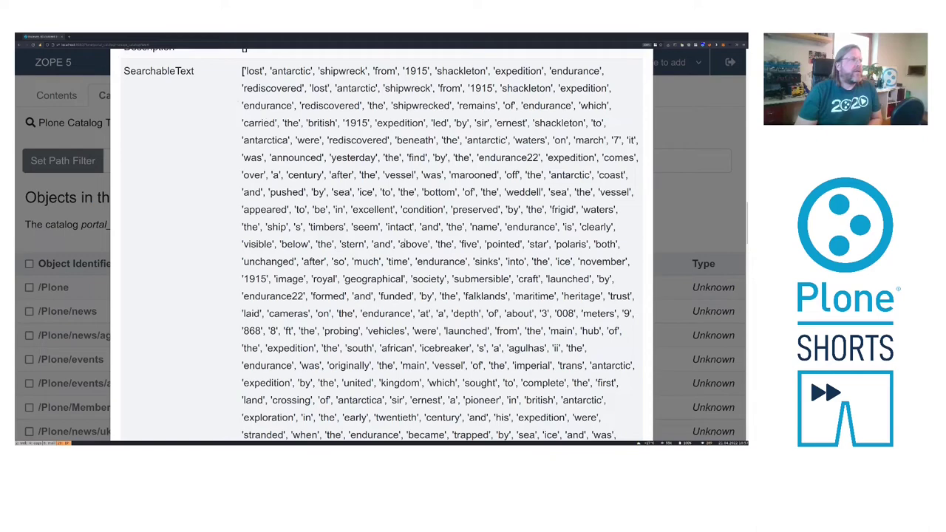
scroll(400, 258, "down", 15)
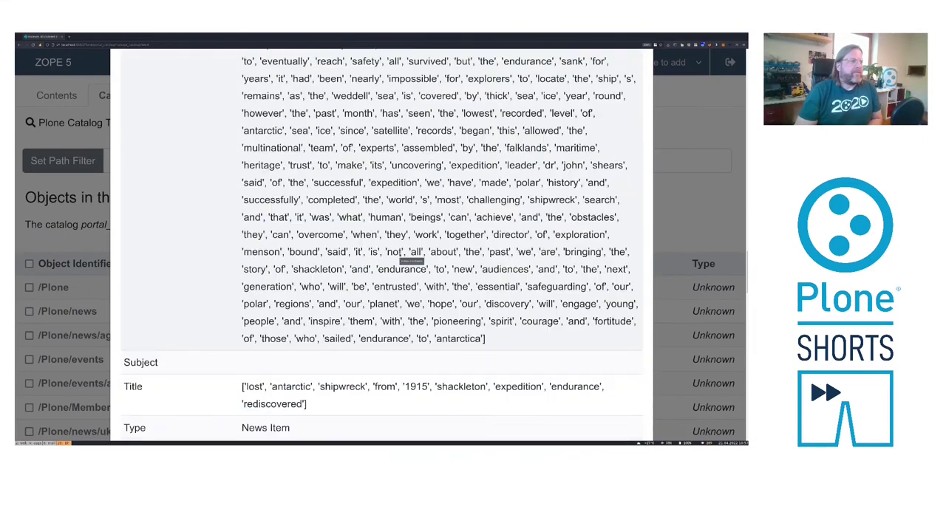
Examine the record's remaining index values, including the dates, object_provides, path, portal_type and review_state, through to sync_uid.
scroll(399, 258, "down", 3)
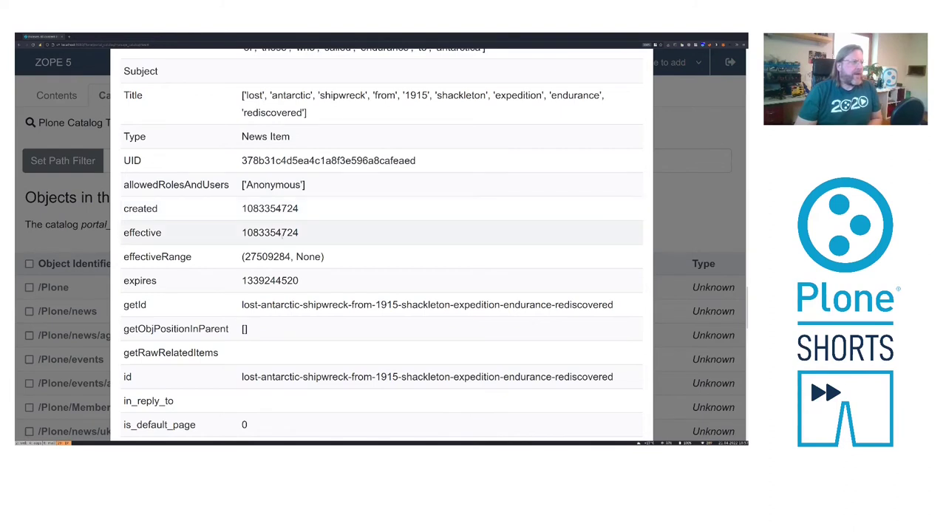
scroll(356, 249, "down", 2)
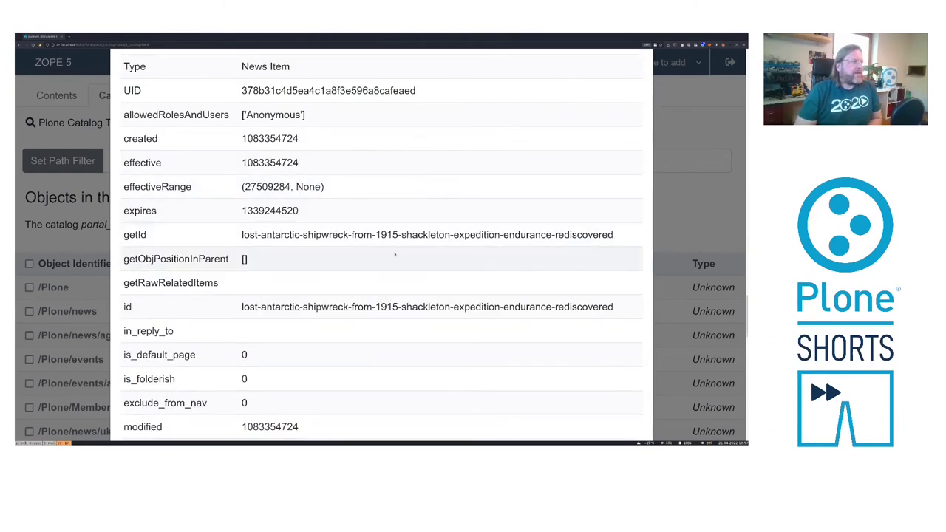
scroll(381, 256, "down", 6)
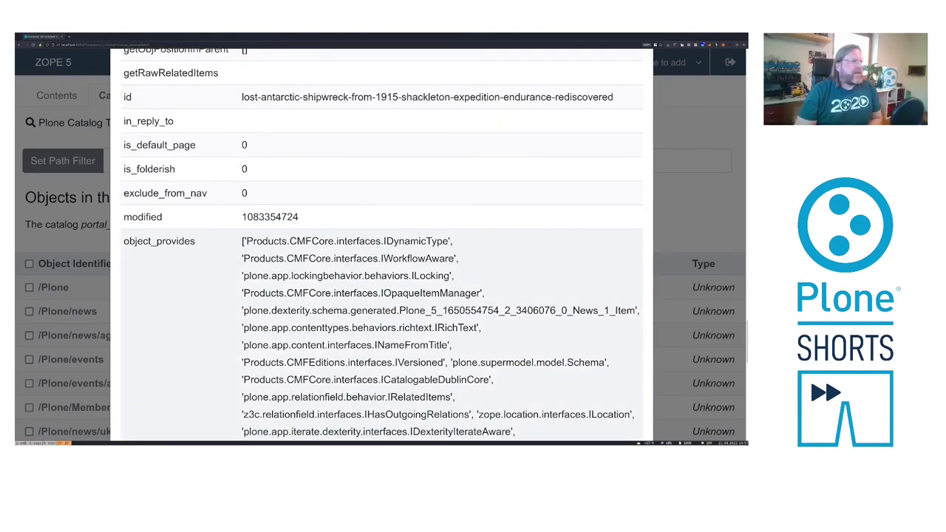
scroll(400, 261, "down", 14)
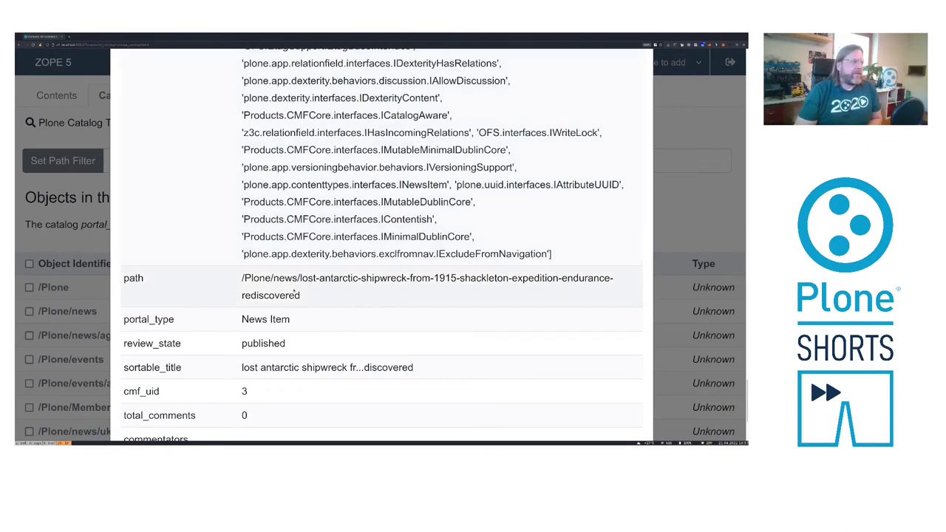
scroll(299, 294, "down", 3)
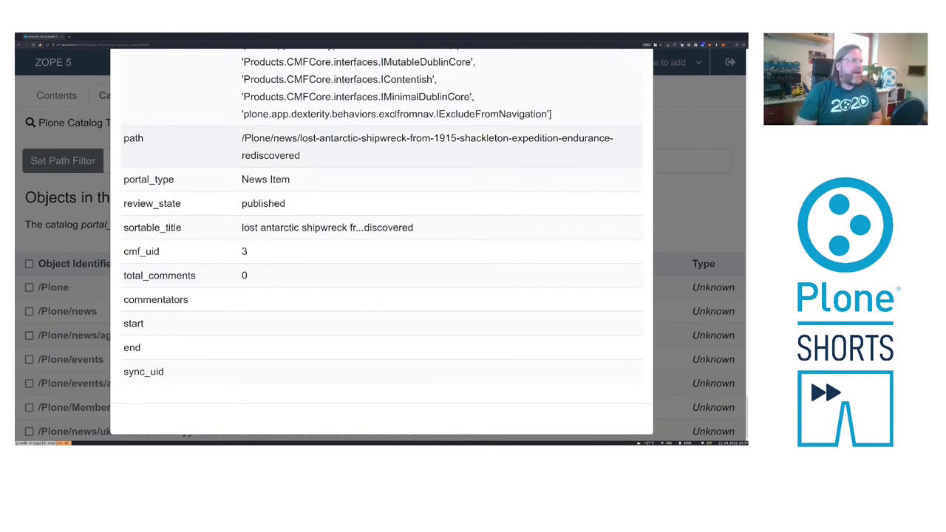